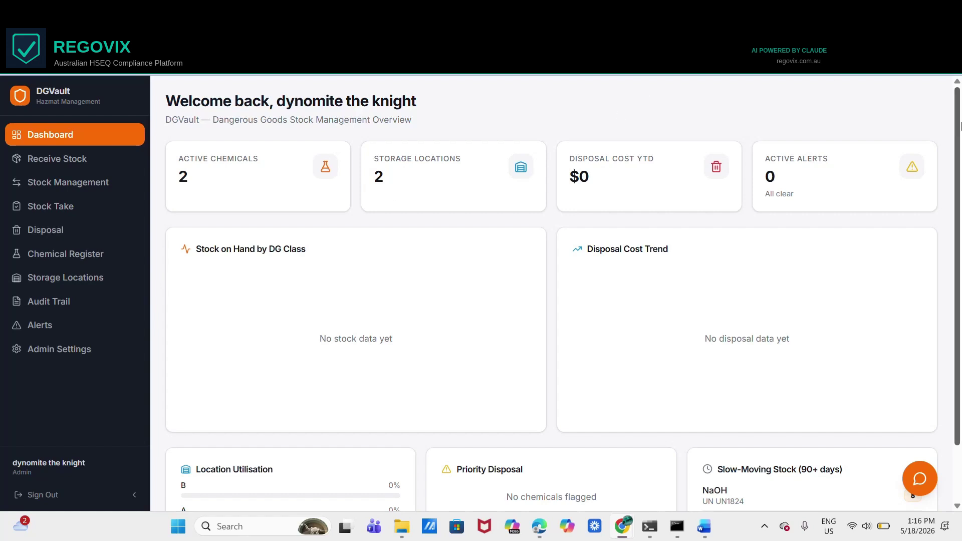
# Review the dashboard overview, and inspect the chemical product options on a new incoming stock receipt.
pyautogui.moveTo(961, 146); pyautogui.dragTo(961, 208)
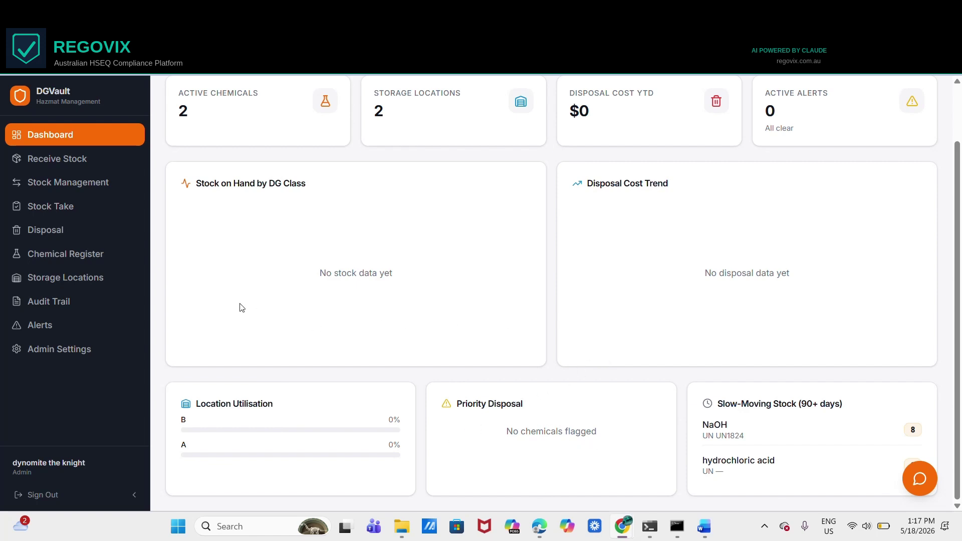
pyautogui.click(75, 165)
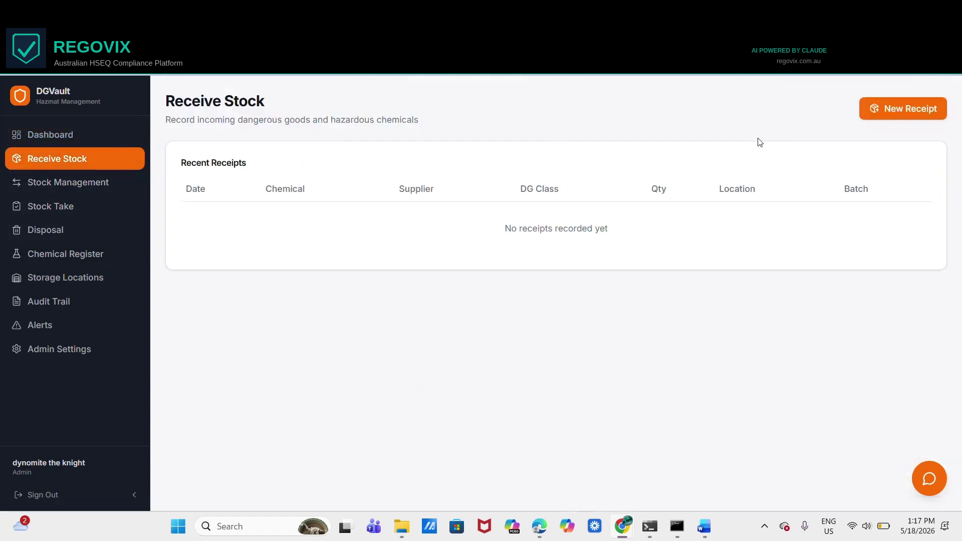
pyautogui.click(882, 114)
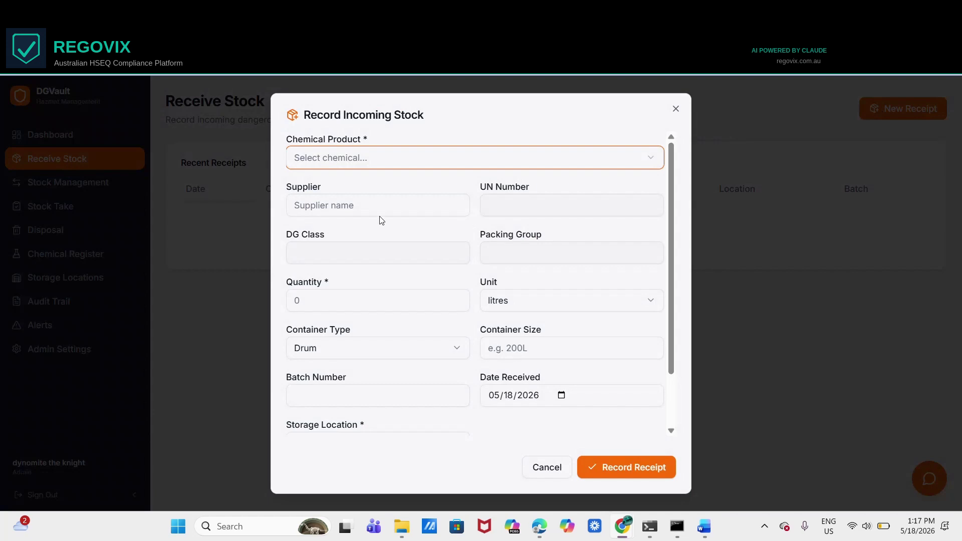
pyautogui.click(651, 158)
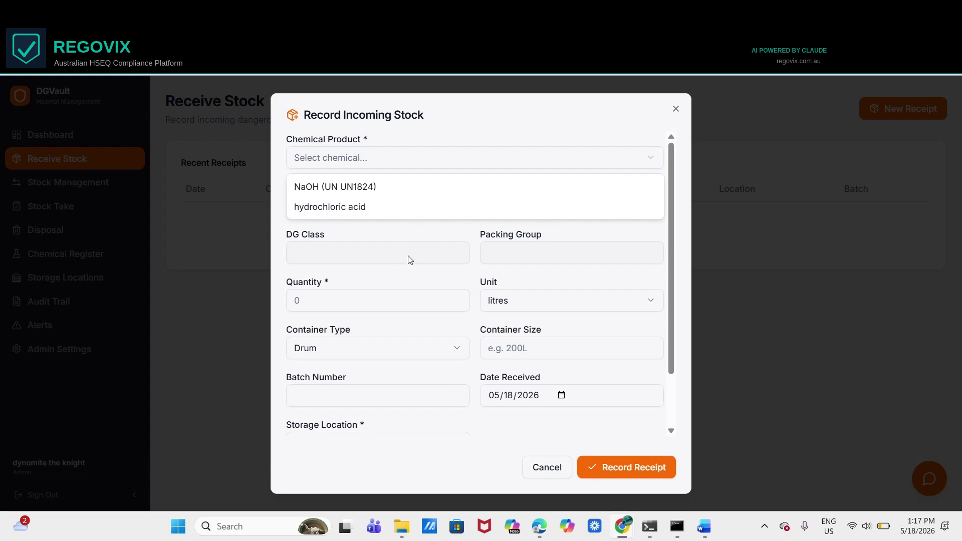
pyautogui.click(687, 258)
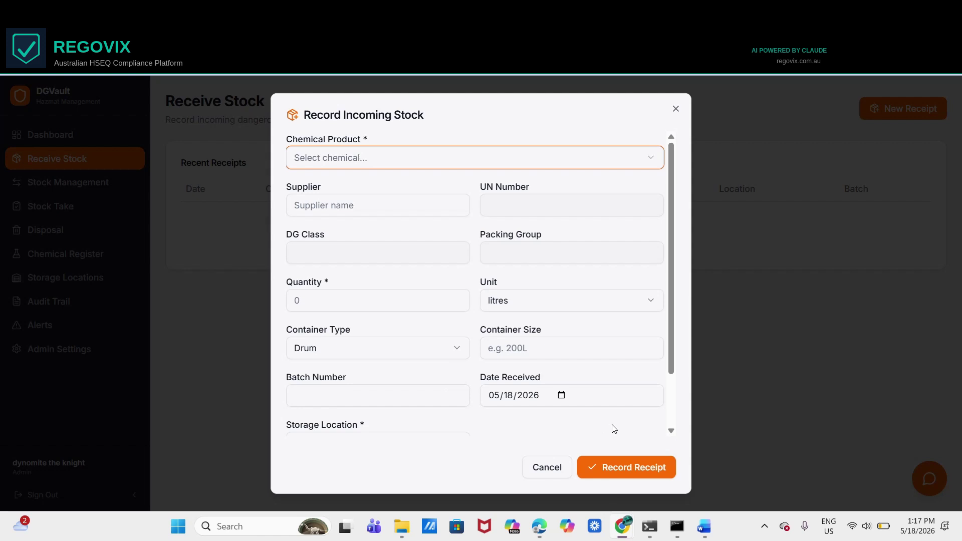
# Assign storage location A in the incoming stock form, and close it without recording the receipt.
pyautogui.moveTo(433, 432)
pyautogui.mouseDown()
pyautogui.moveTo(423, 451)
pyautogui.moveTo(431, 429)
pyautogui.mouseUp()
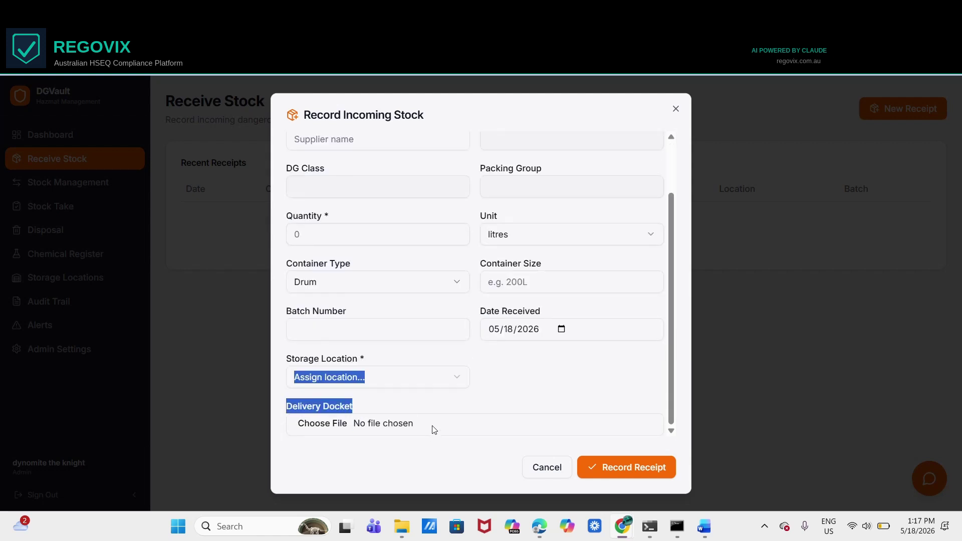
pyautogui.click(455, 383)
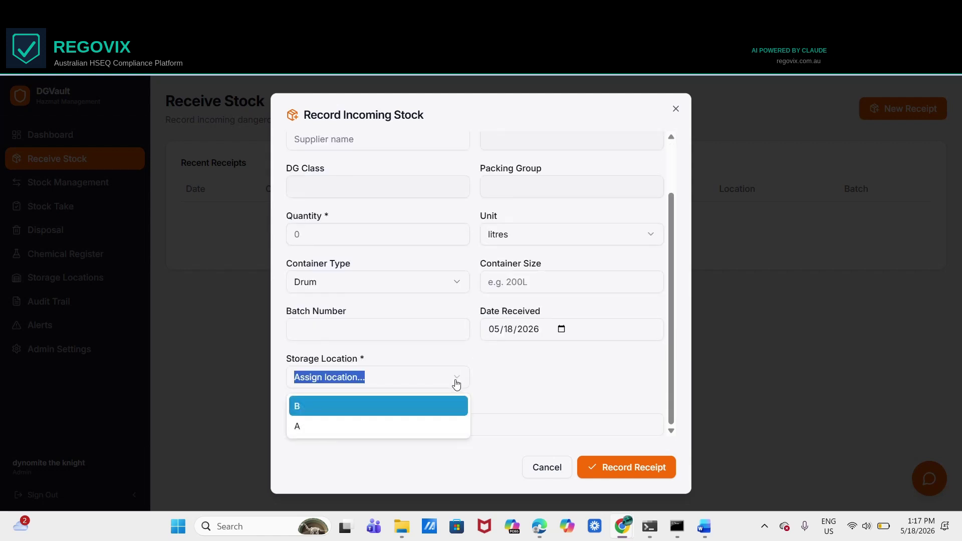
pyautogui.click(334, 425)
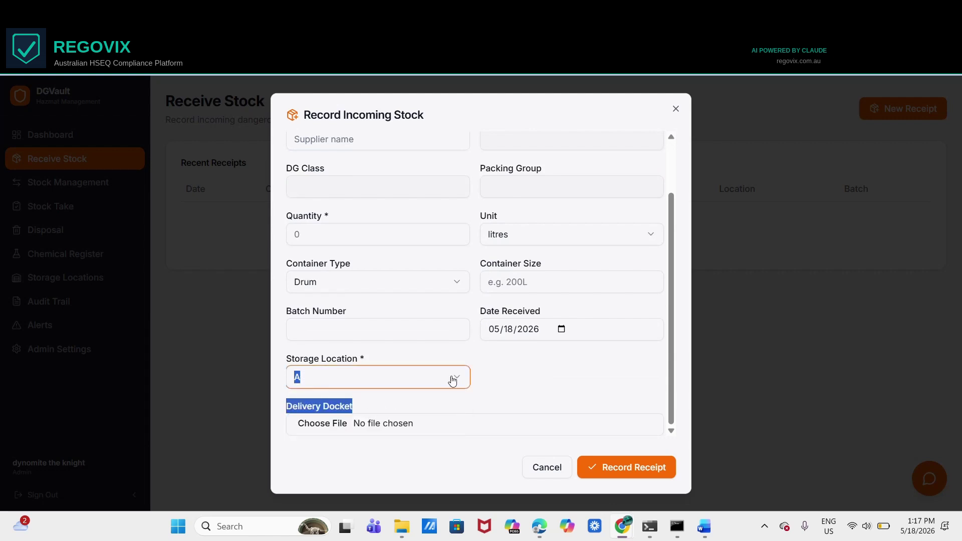
pyautogui.click(543, 387)
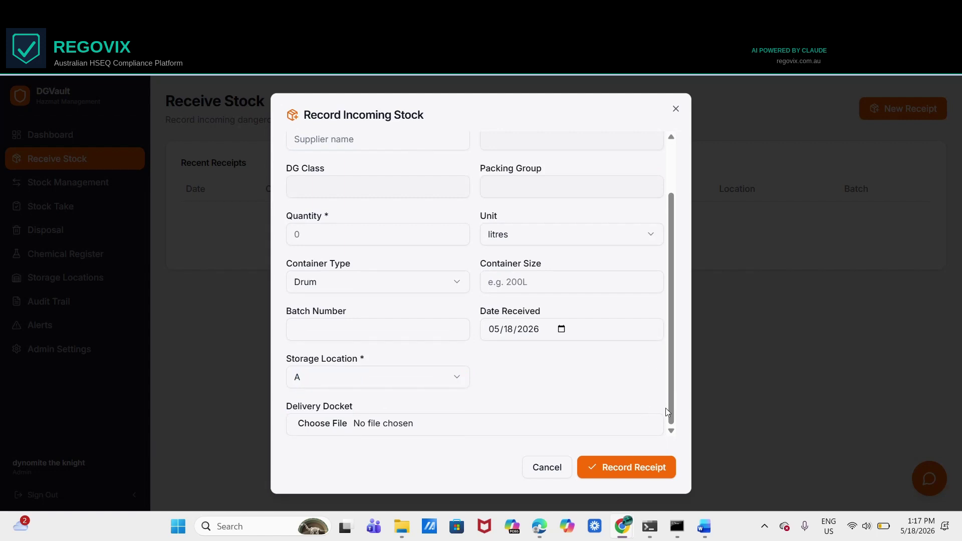
pyautogui.moveTo(674, 407); pyautogui.dragTo(671, 339)
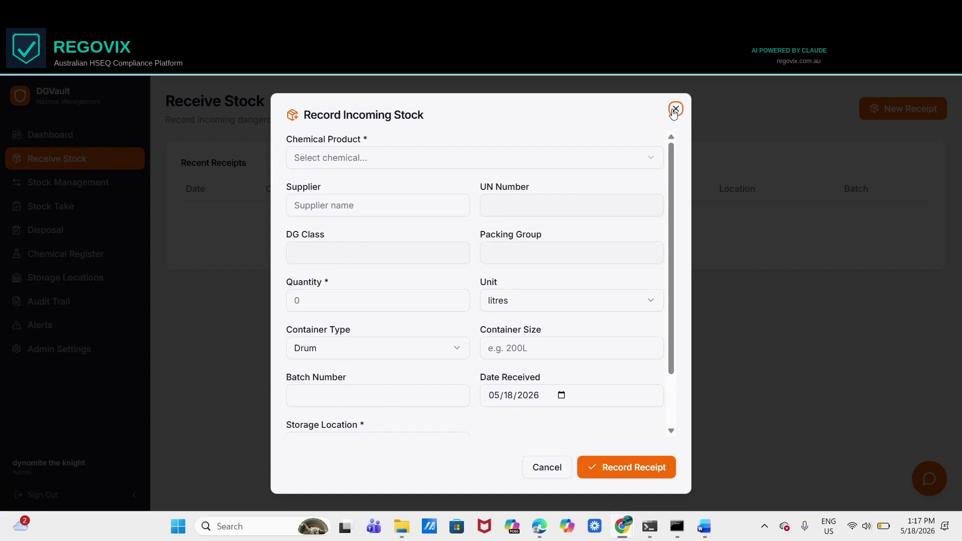
pyautogui.click(675, 109)
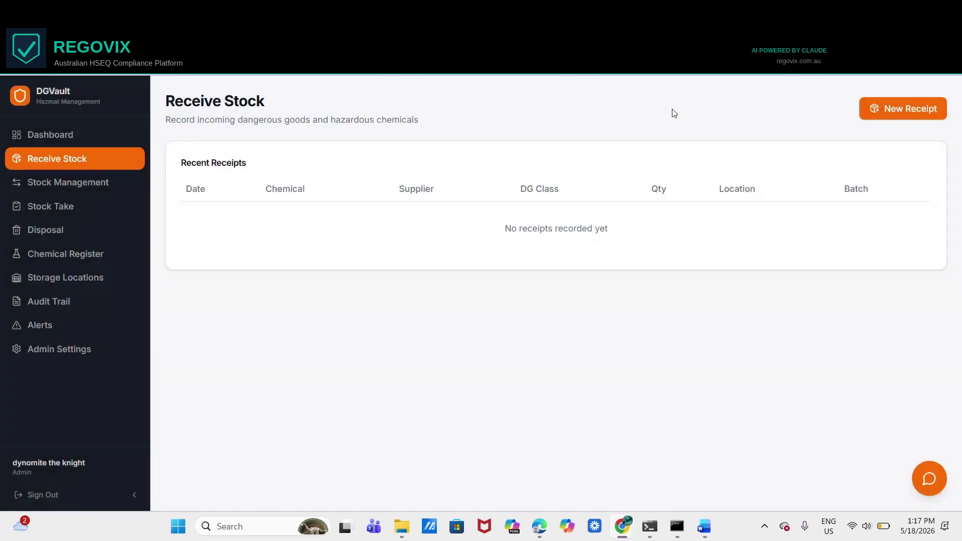
# View Stock Management and inspect the chemical options in the damage/spillage report form, closing it without reporting an incident.
pyautogui.click(99, 183)
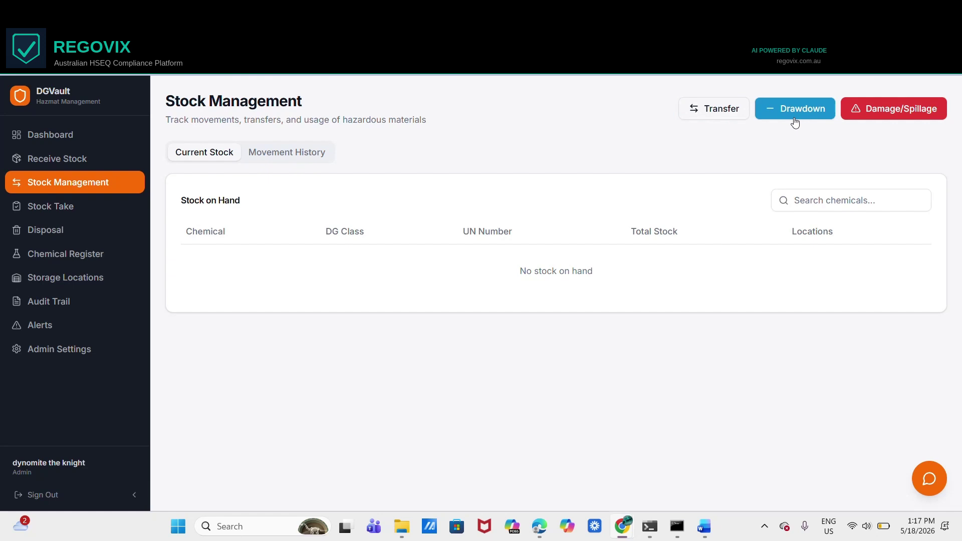
pyautogui.click(883, 114)
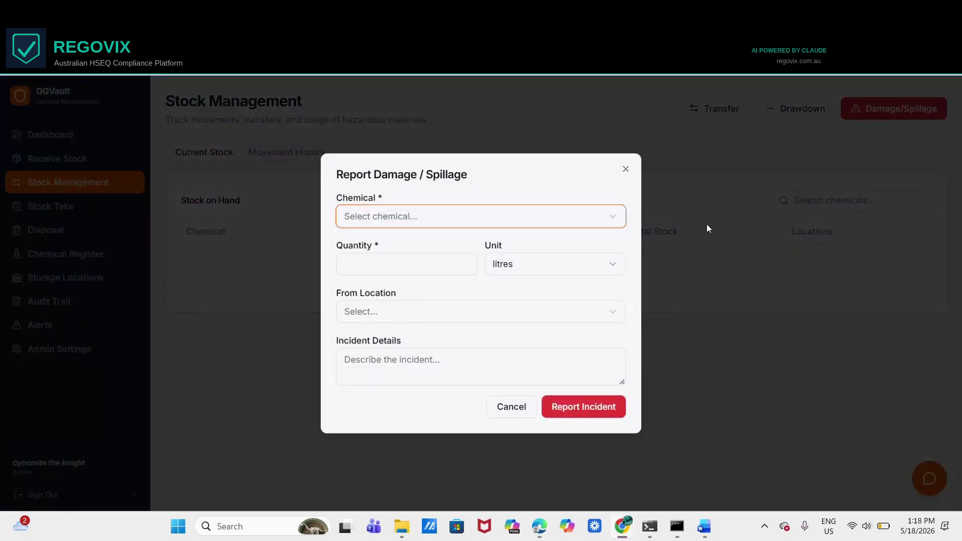
pyautogui.click(618, 217)
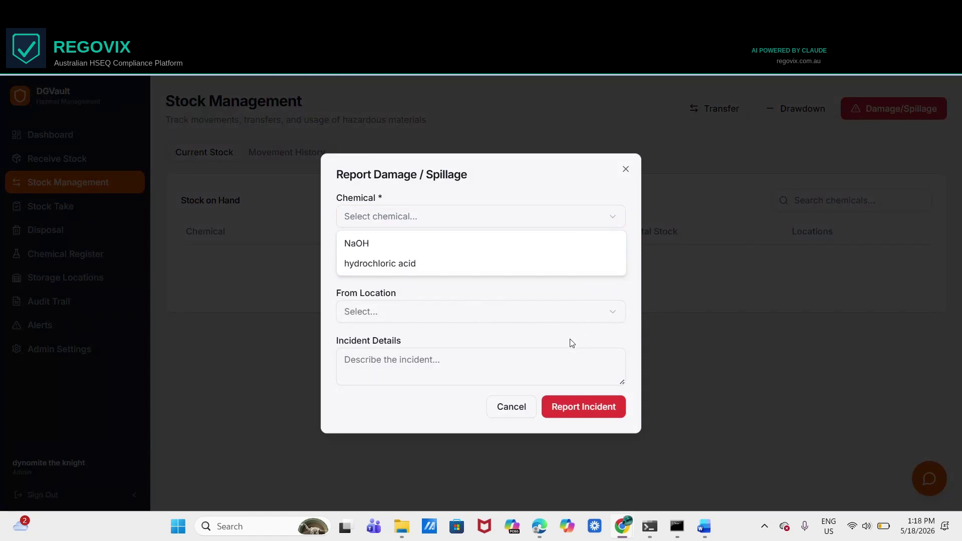
pyautogui.click(639, 285)
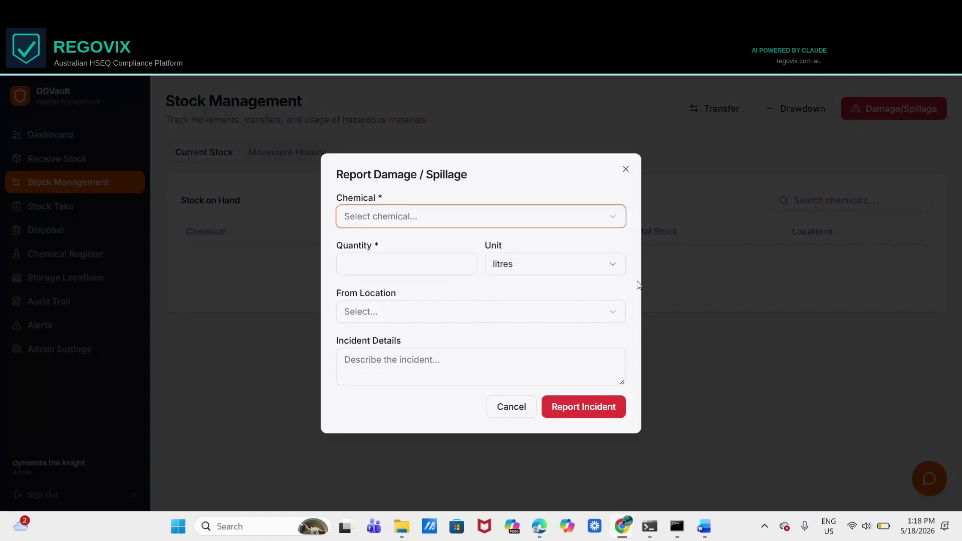
pyautogui.click(625, 169)
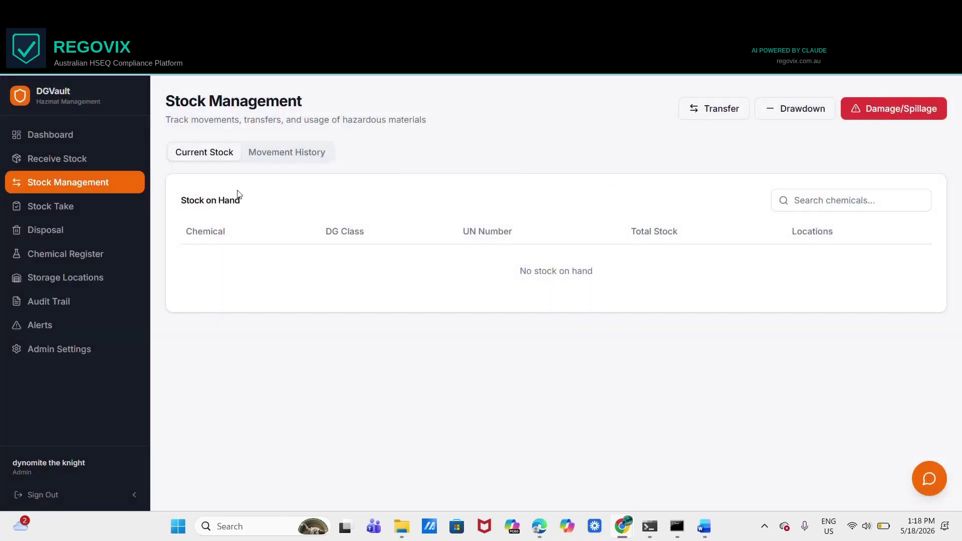
# Examine the Stock Take history and physical count views.
pyautogui.click(74, 213)
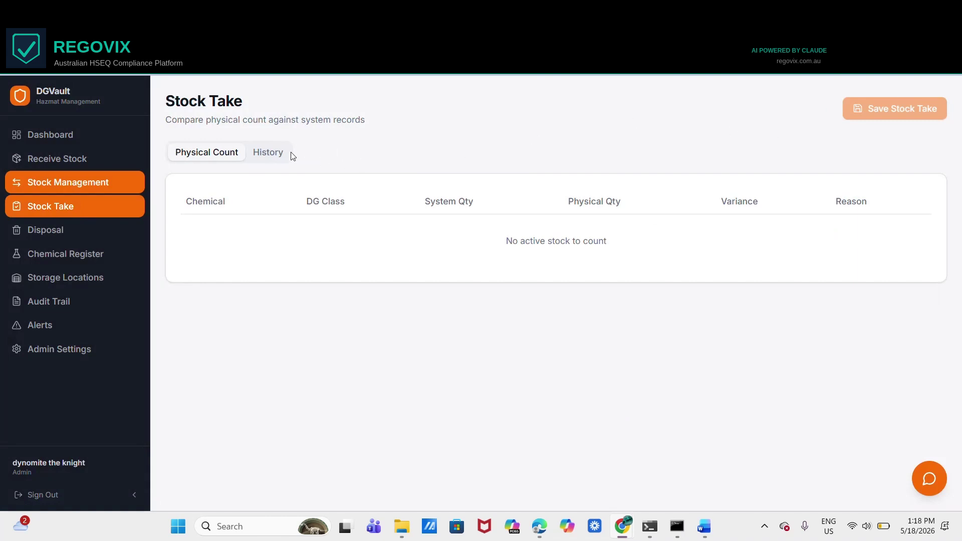
pyautogui.click(270, 153)
pyautogui.click(227, 155)
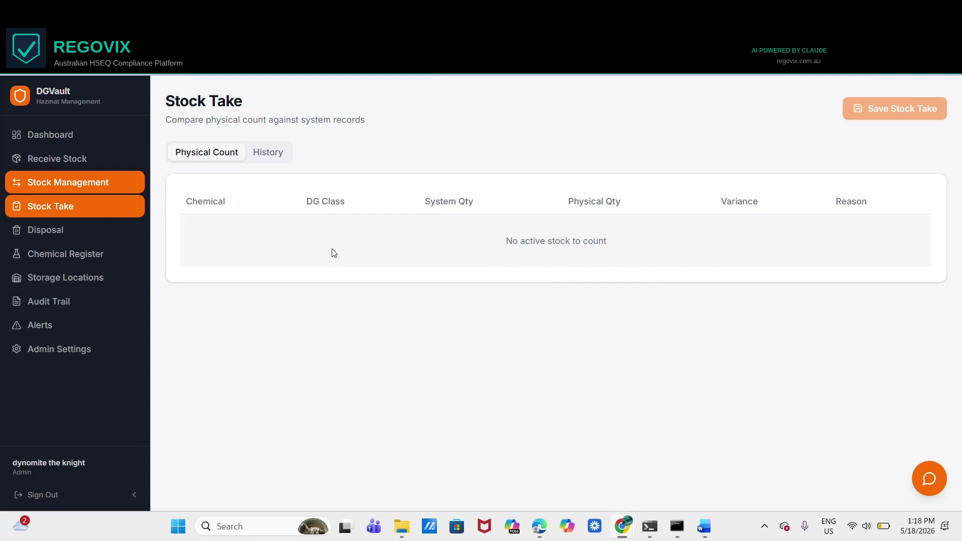
# View the disposal requests and inspect the new disposal request form's chemical options, closing it without submitting.
pyautogui.click(72, 240)
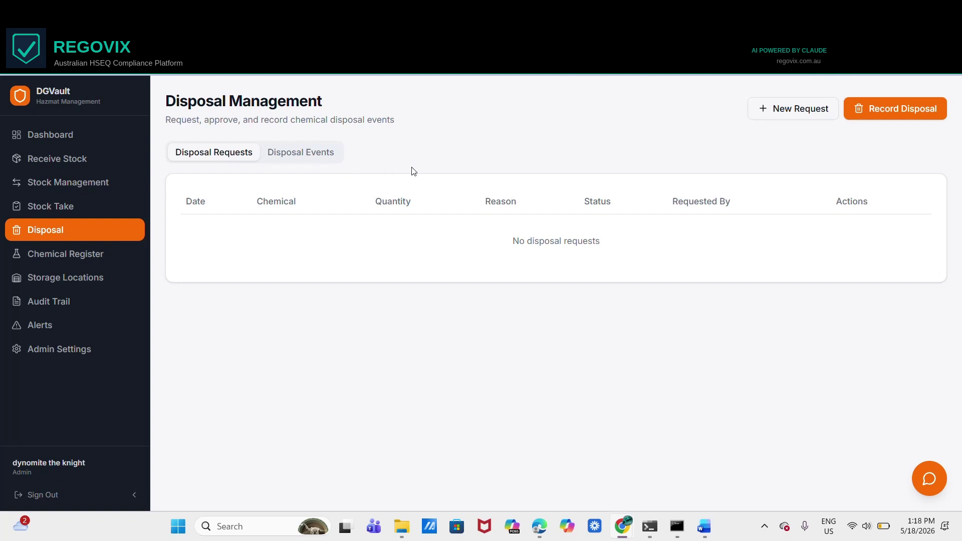
pyautogui.click(801, 110)
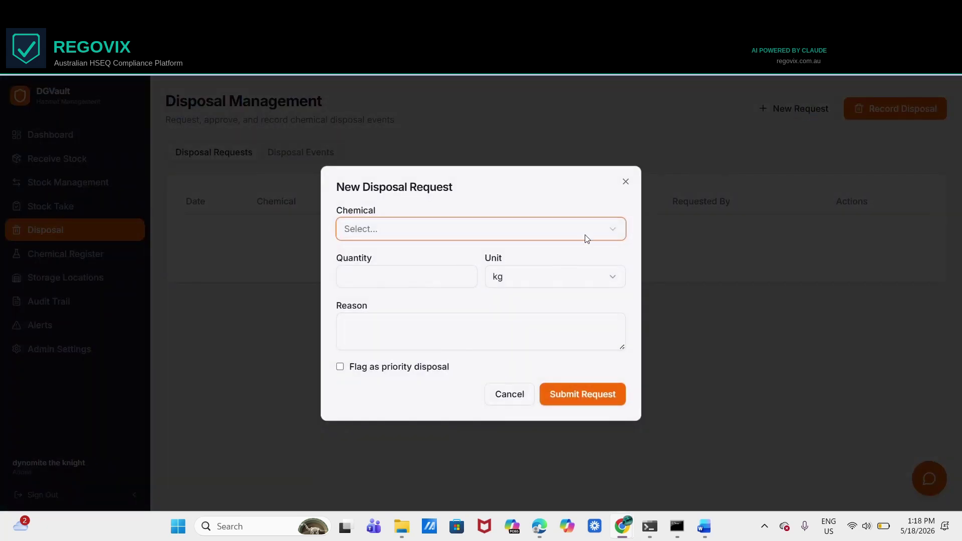
pyautogui.click(613, 232)
pyautogui.click(682, 249)
pyautogui.click(626, 181)
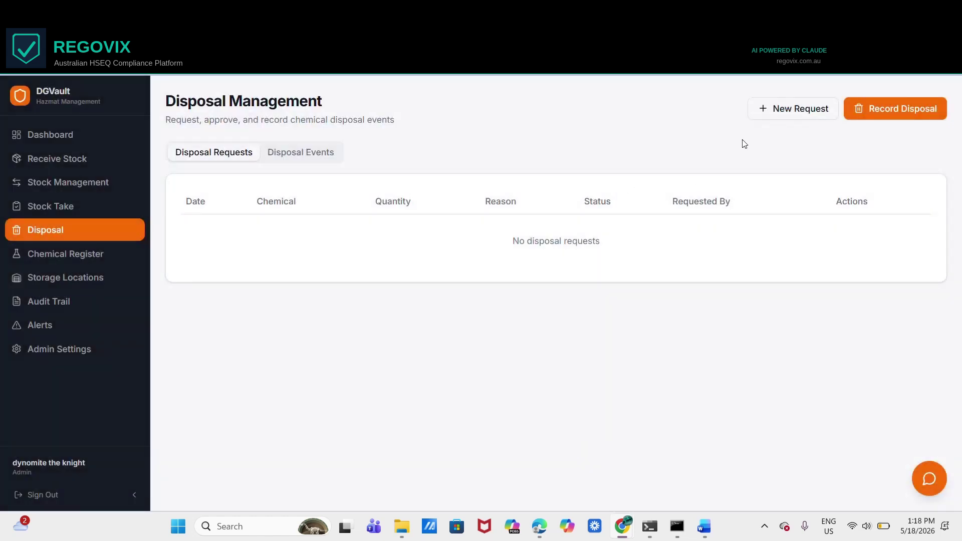
# View the disposal events and inspect the form for recording a disposal event, closing it without saving.
pyautogui.click(306, 154)
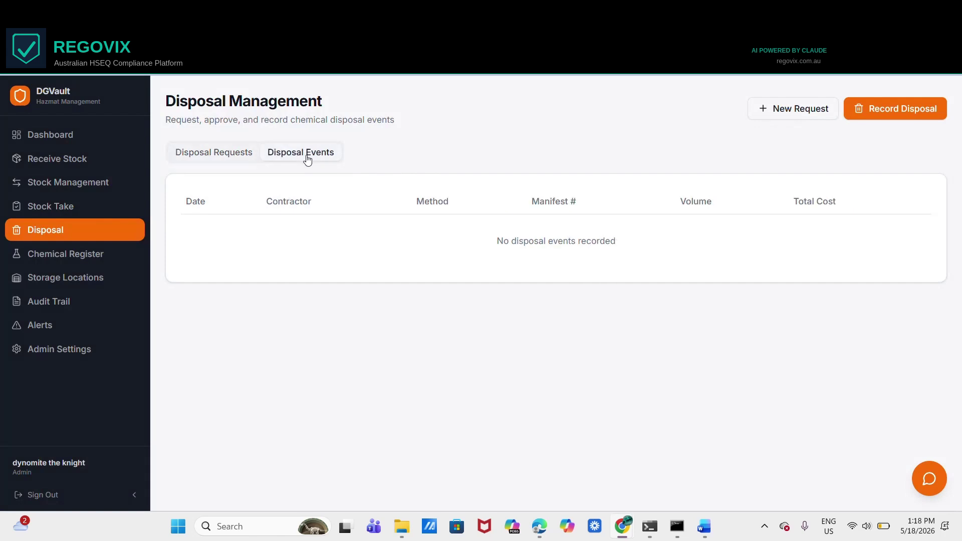
pyautogui.click(889, 108)
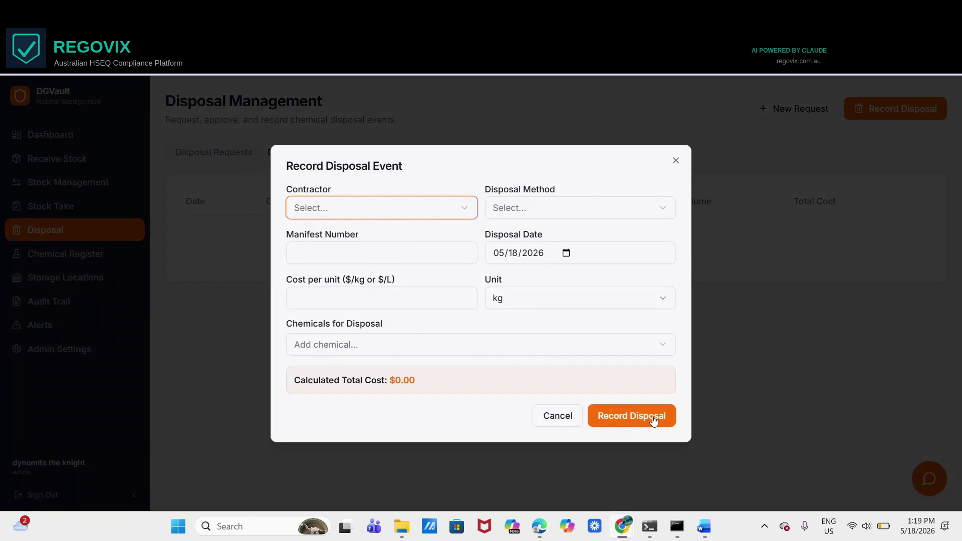
pyautogui.click(677, 161)
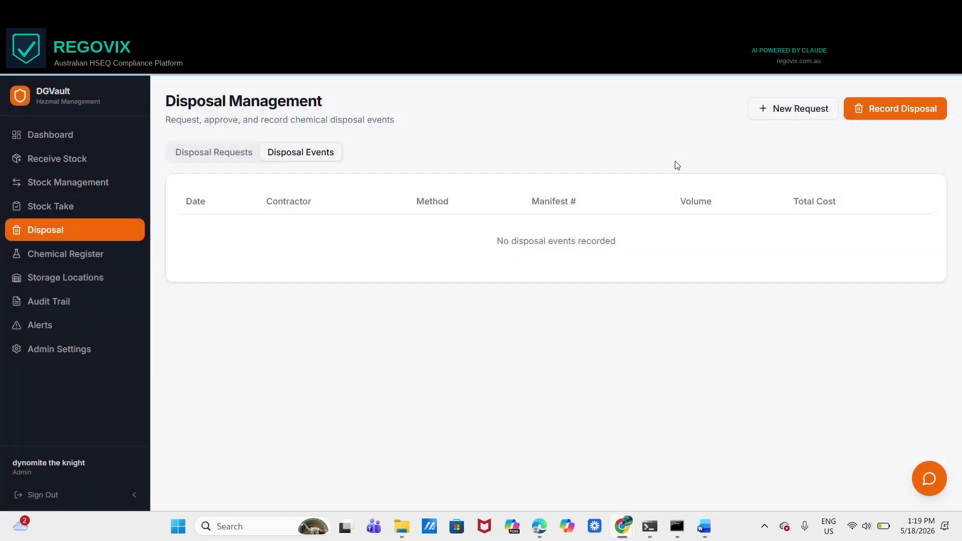
# Run the AI DG classification for Sodium Hypochlorite from the Chemical Register, and close it without creating the chemical.
pyautogui.click(106, 256)
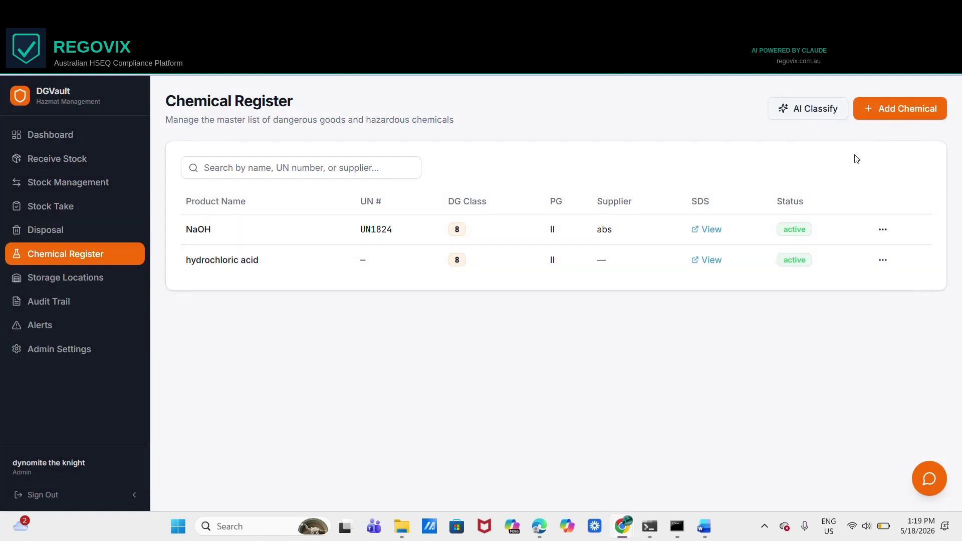
pyautogui.click(809, 110)
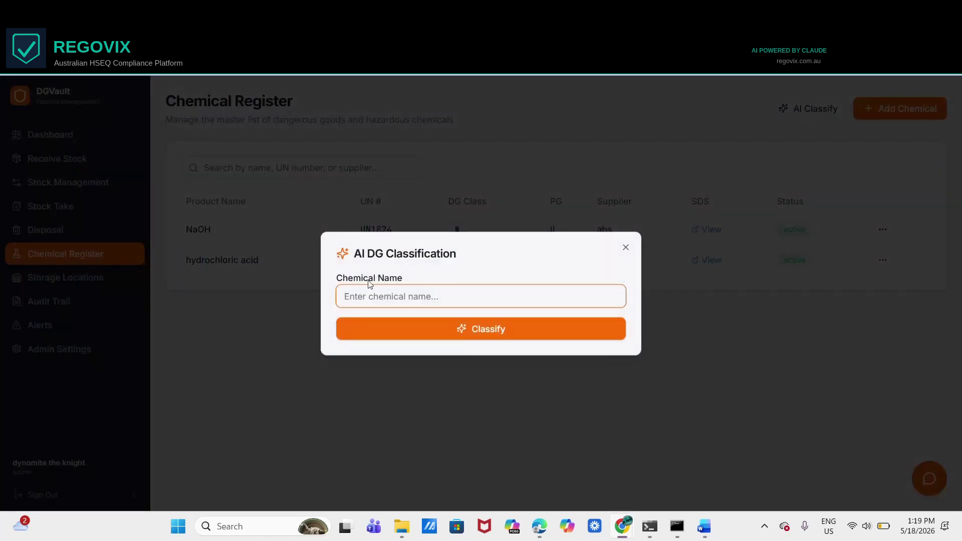
pyautogui.write('Sodium Hypochlorite')
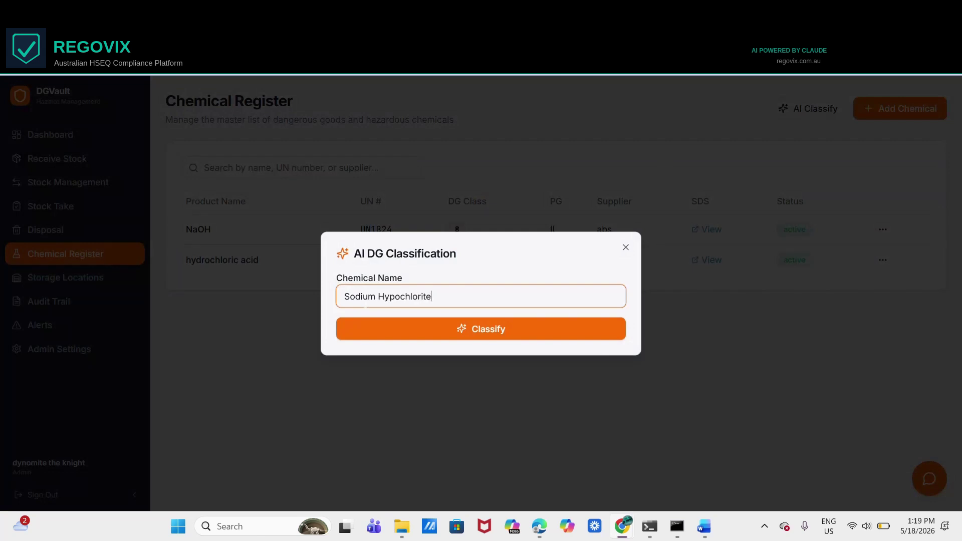
pyautogui.click(410, 329)
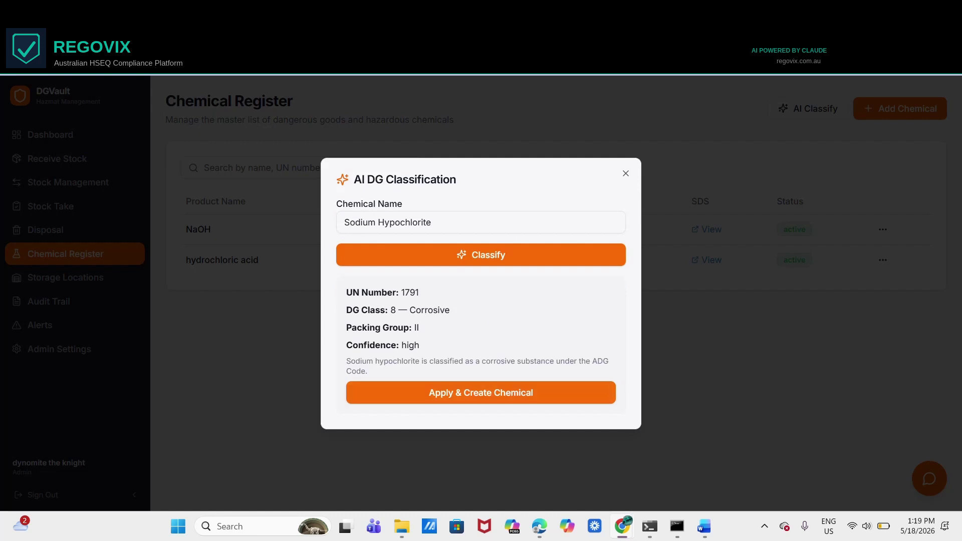
pyautogui.click(627, 175)
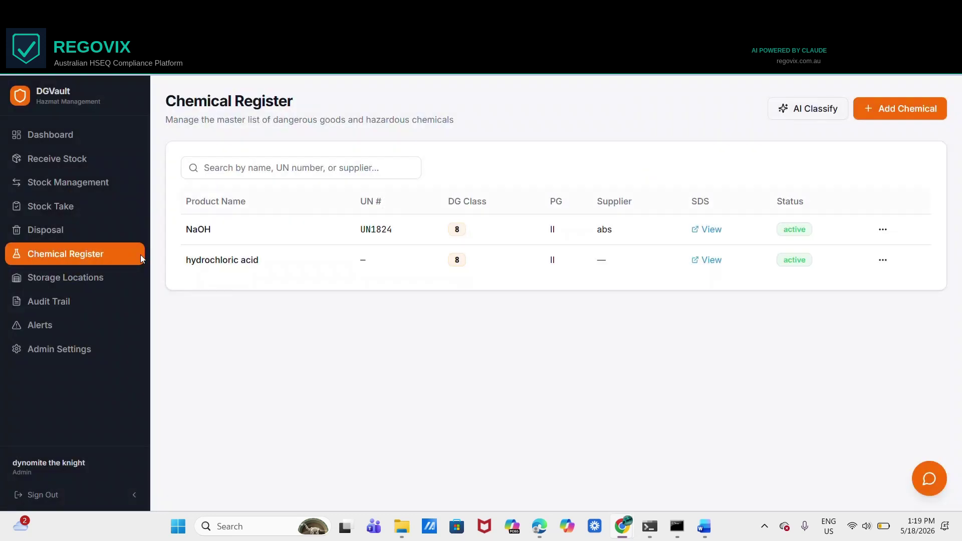
# Review the storage locations, and examine the movement type filter options in the Audit Trail.
pyautogui.click(92, 283)
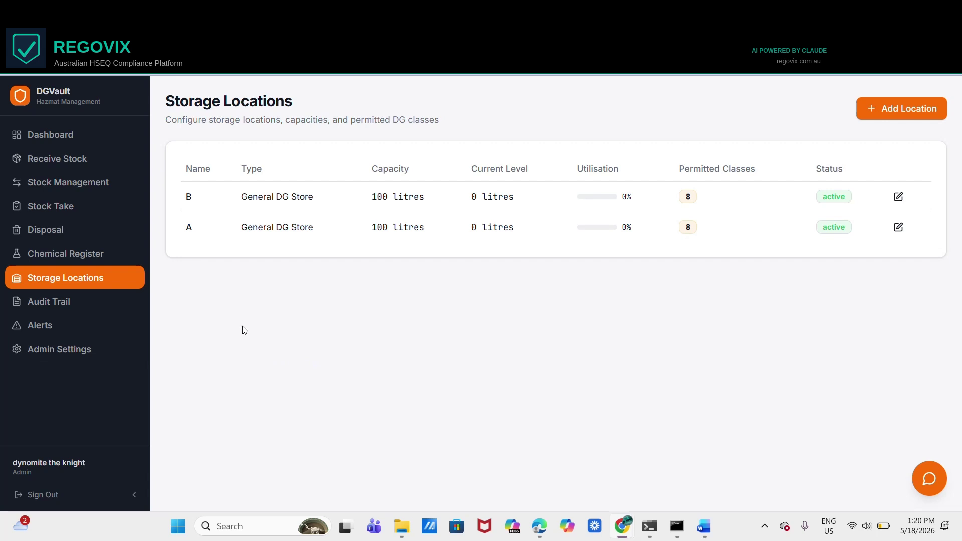
pyautogui.click(64, 305)
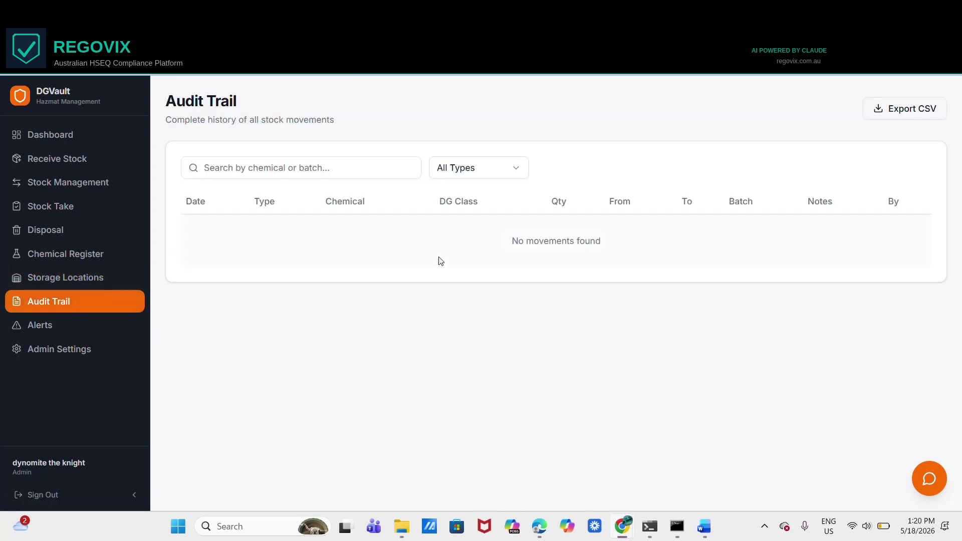
pyautogui.click(515, 169)
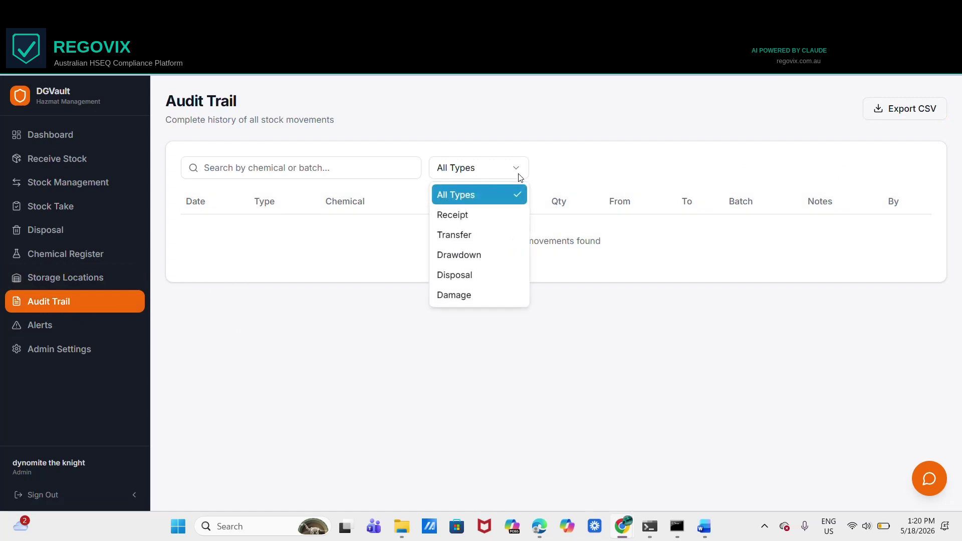
pyautogui.click(471, 384)
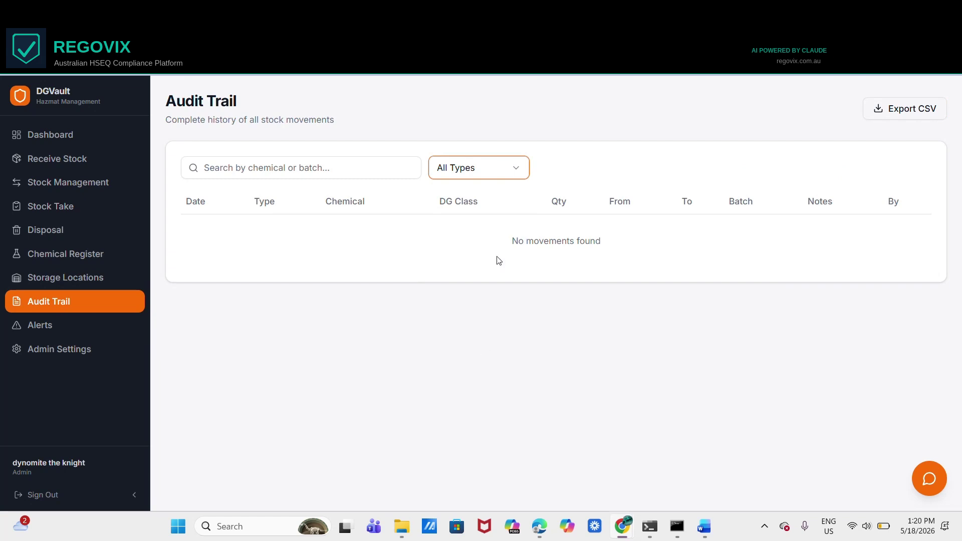
pyautogui.click(519, 176)
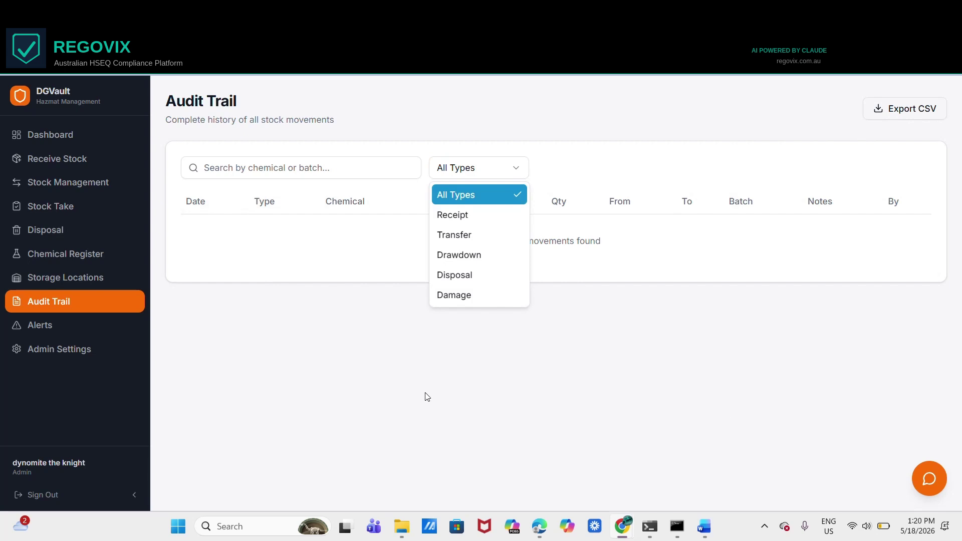
pyautogui.click(55, 335)
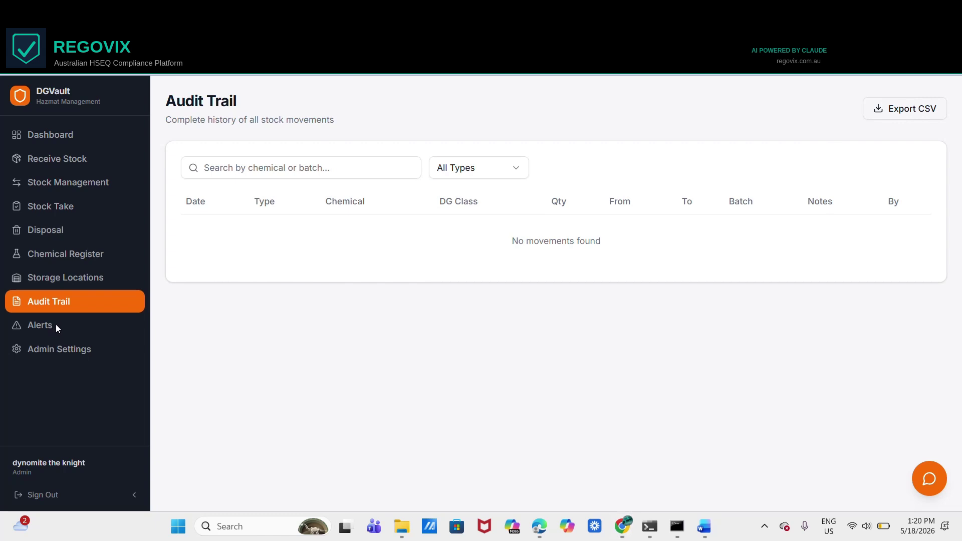
# Review the incident alerts, and the supplier, contractor and segregation rule settings in Admin Settings.
pyautogui.click(85, 334)
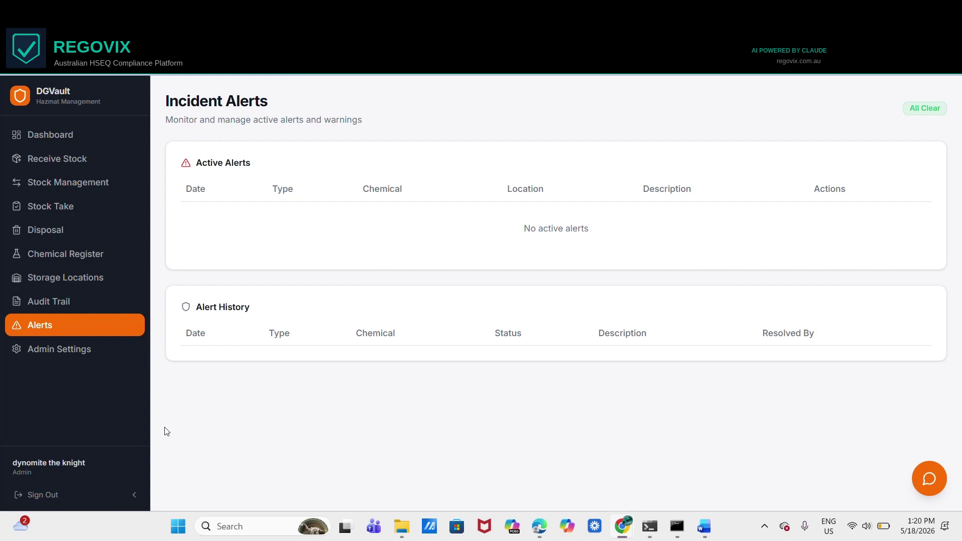
pyautogui.click(77, 358)
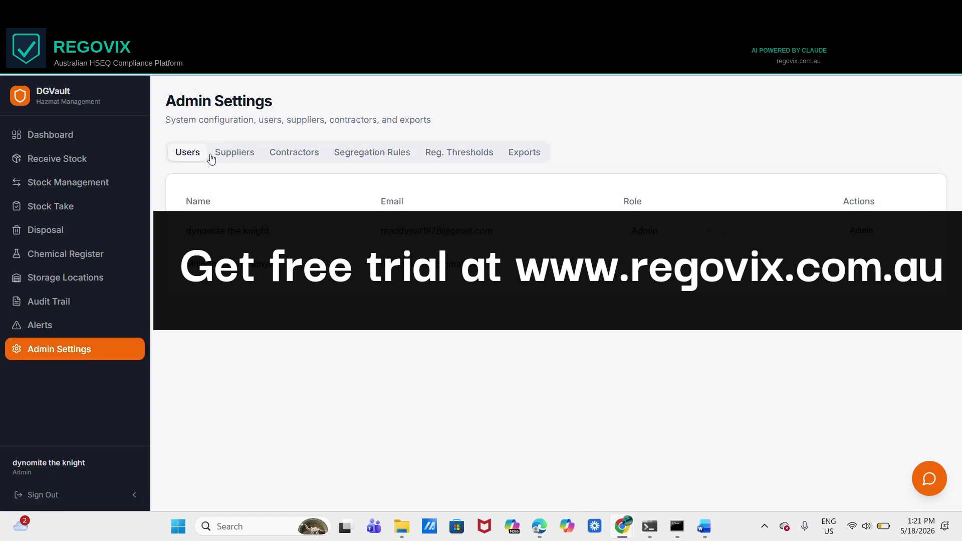
pyautogui.click(242, 156)
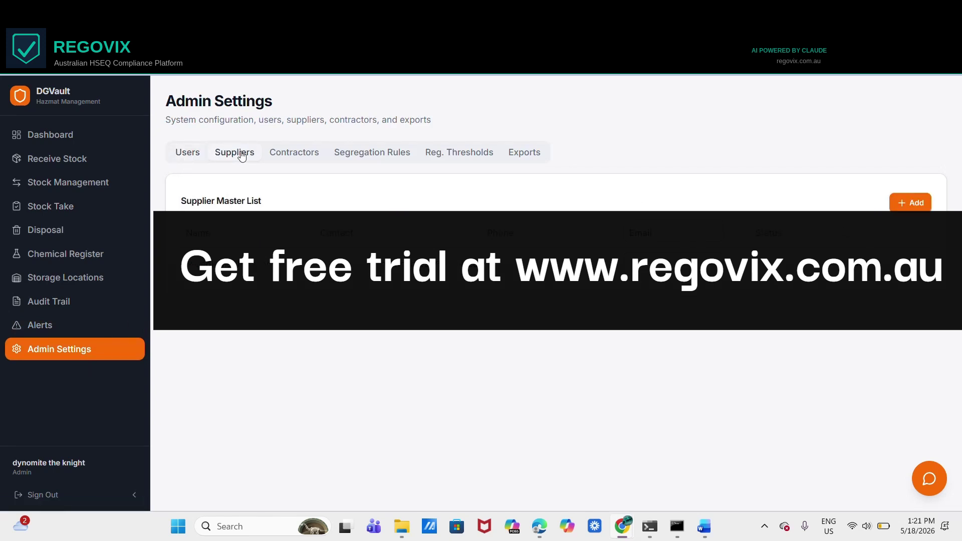
pyautogui.click(293, 157)
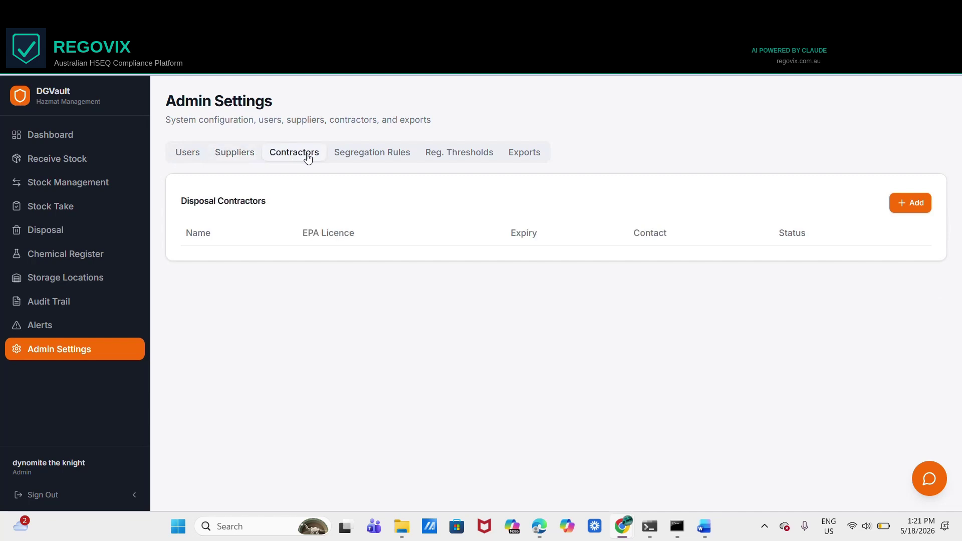
pyautogui.click(359, 157)
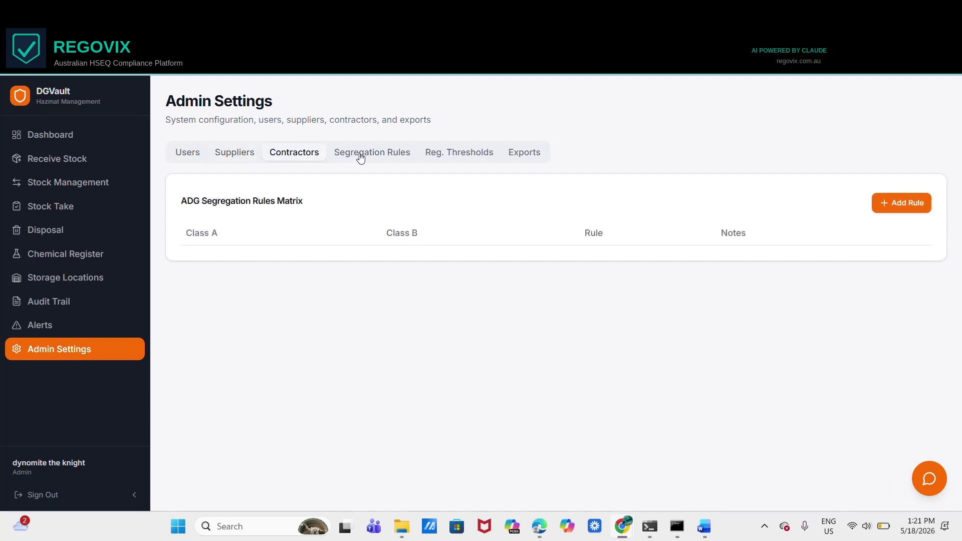